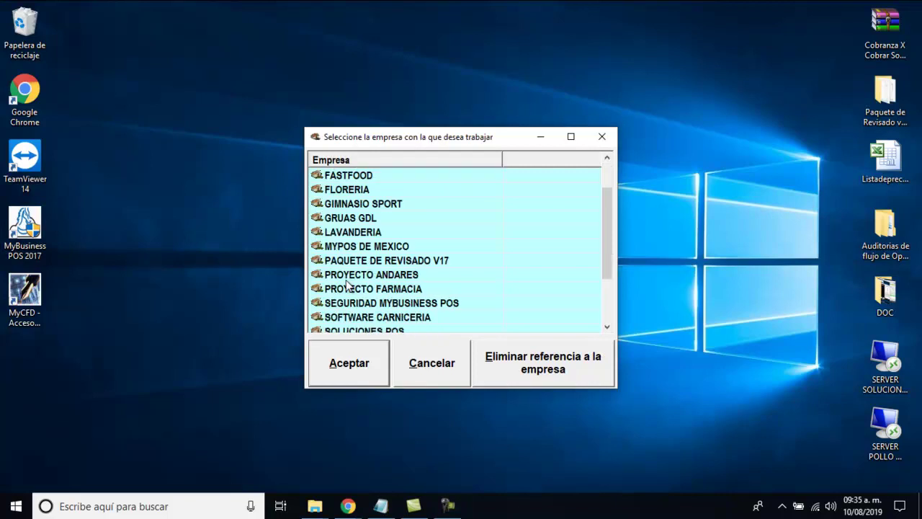
Open the SOLUCIONES POS company, log in as the default user, and open the document audit window from the Soluciones POS section.
double_click(364, 296)
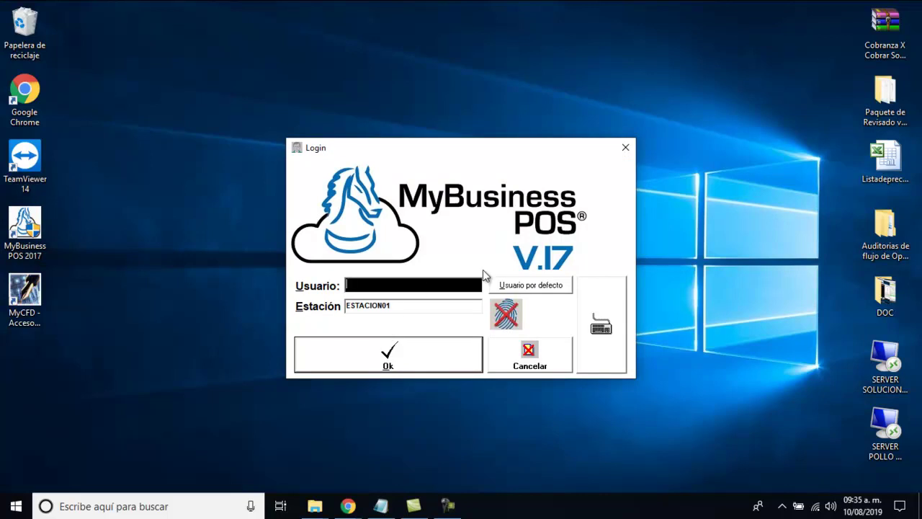
click(510, 286)
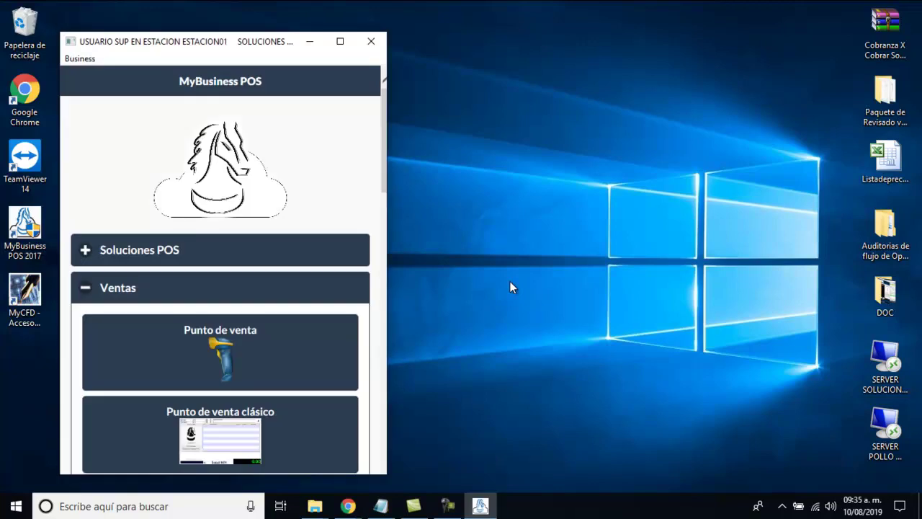
click(242, 297)
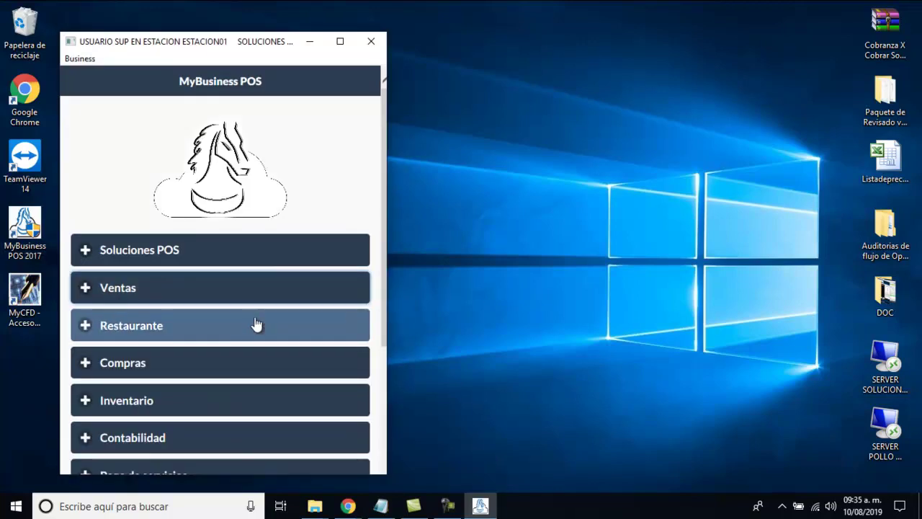
click(238, 261)
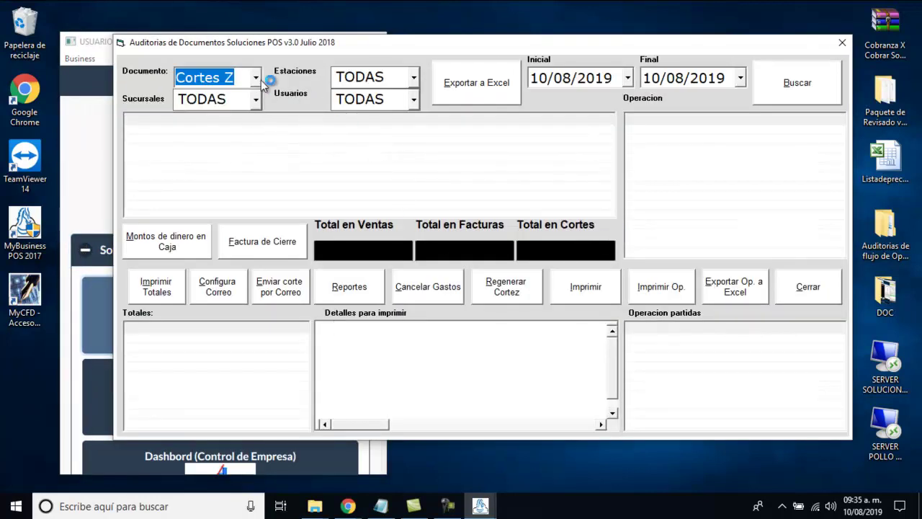
click(627, 78)
click(541, 101)
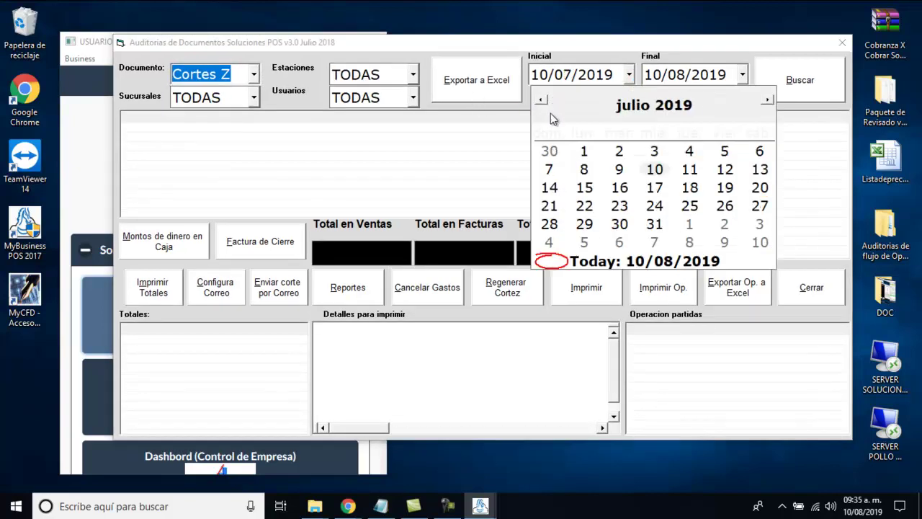
click(542, 101)
click(548, 150)
click(799, 80)
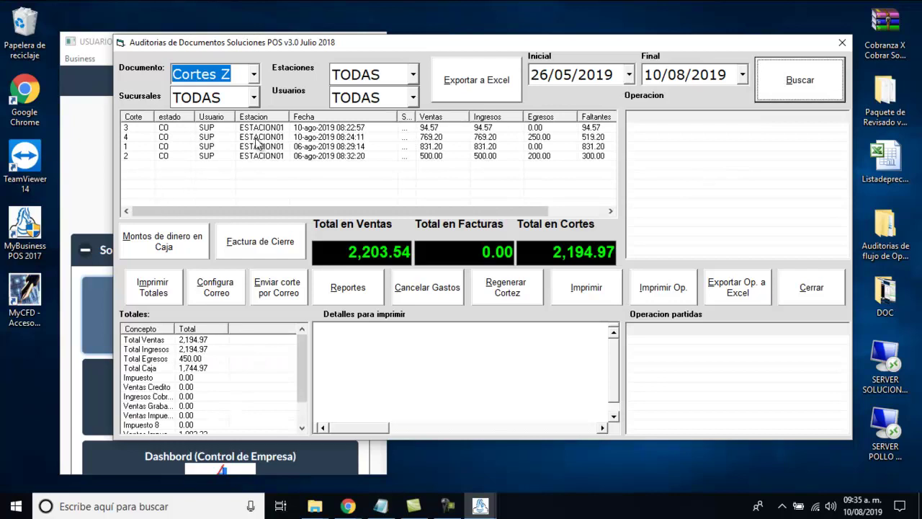
Select Corte 3 and examine its sales 5 and 4, including the line items of sale 4.
click(263, 128)
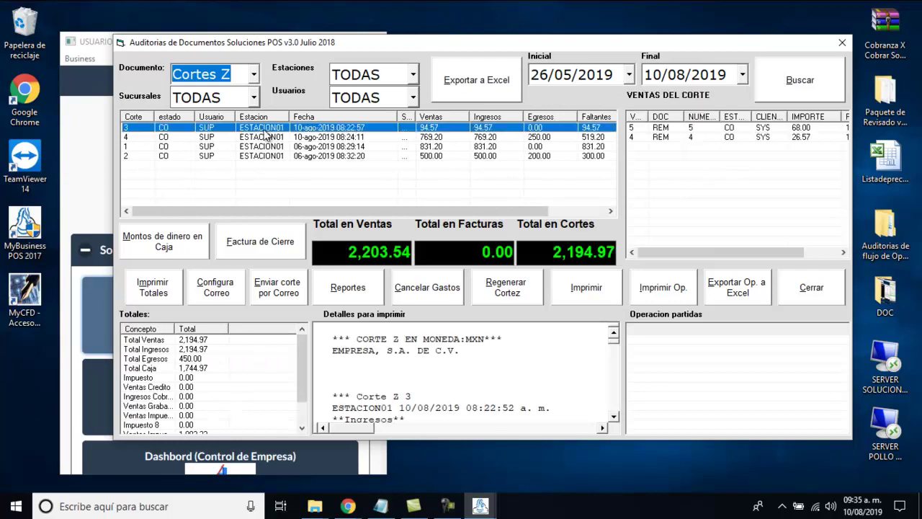
click(703, 129)
click(702, 137)
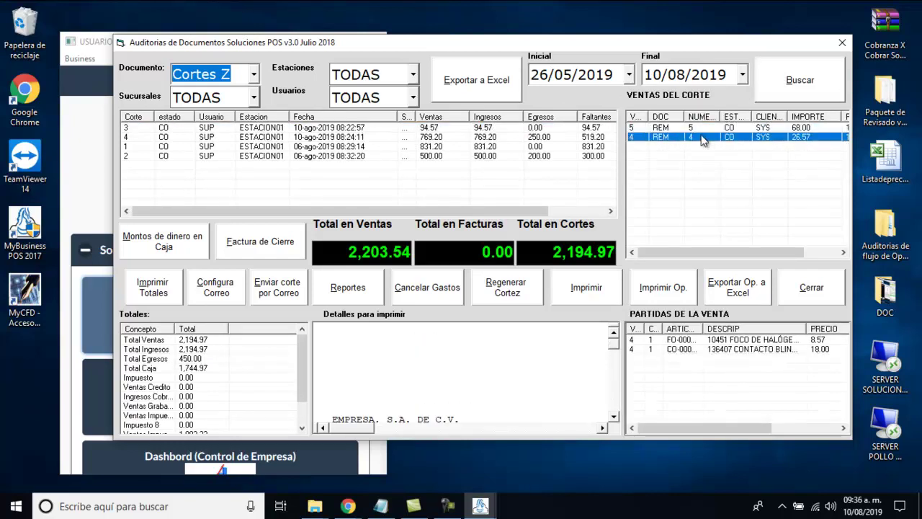
click(705, 129)
click(705, 137)
click(709, 343)
click(708, 349)
click(709, 343)
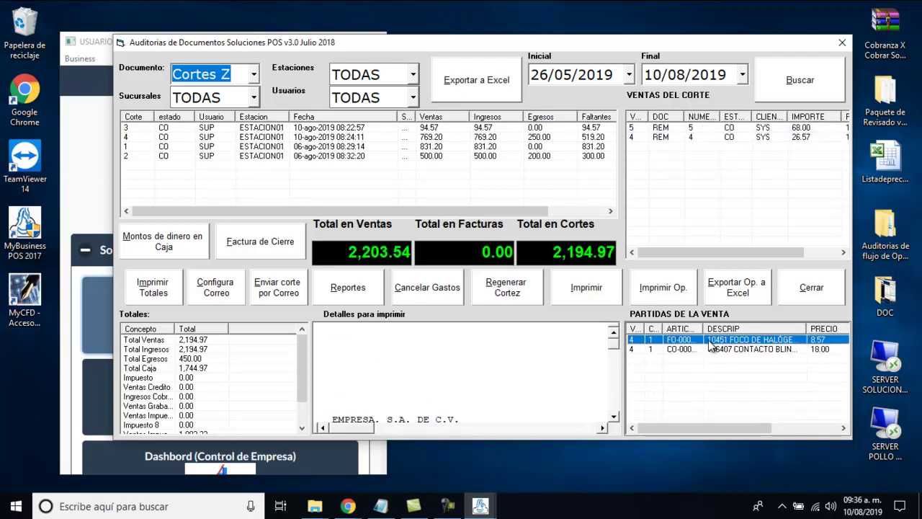
Read through the printable ticket details of sale 4, down to its items and totals.
scroll(617, 351, down, 4)
click(480, 374)
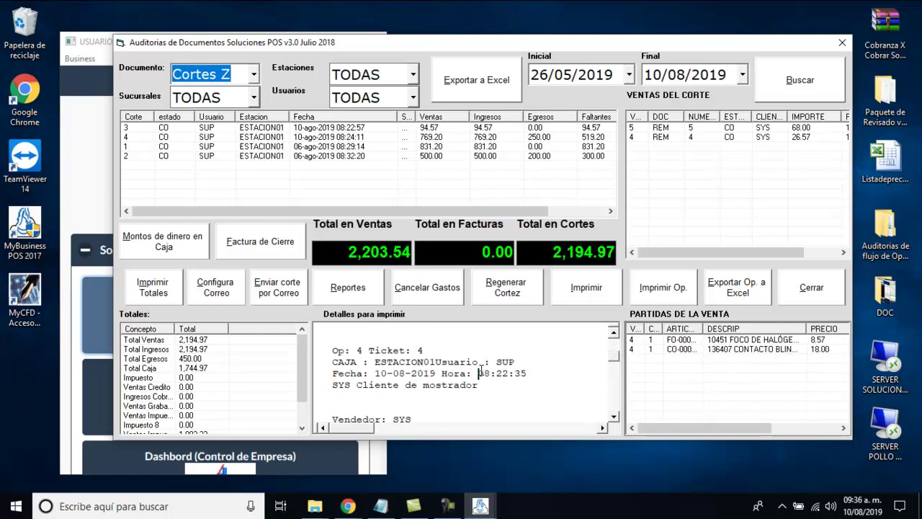
scroll(509, 349, down, 1)
click(689, 137)
drag(617, 352, 617, 360)
click(500, 376)
scroll(431, 364, down, 5)
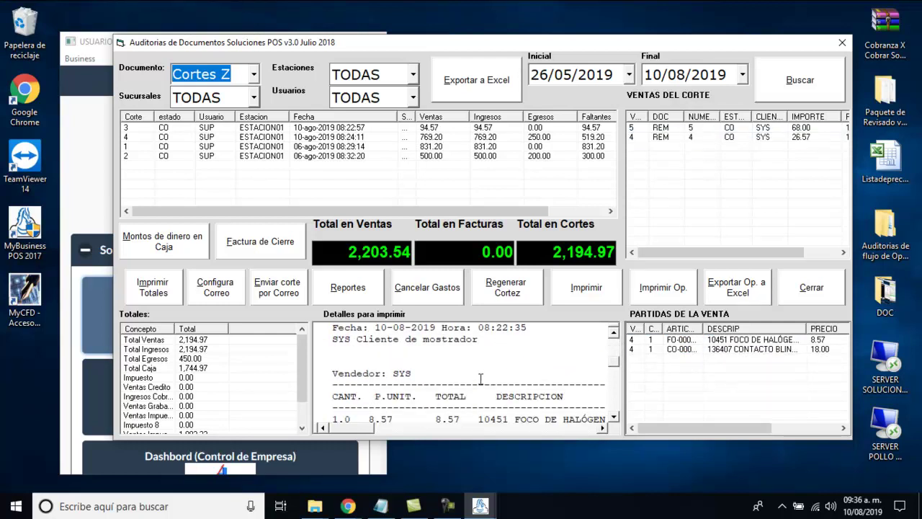
scroll(422, 376, down, 3)
scroll(424, 384, up, 3)
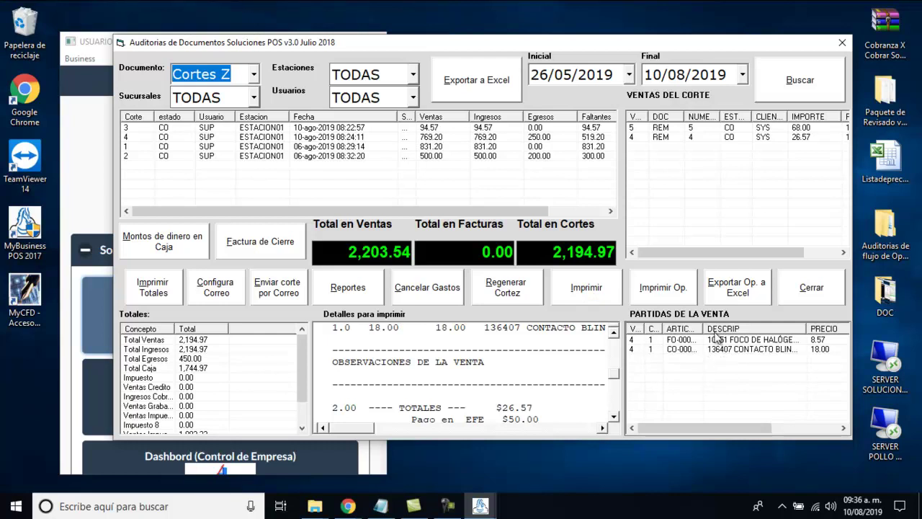
Look up the cash-drawer amounts for Ids 1 and 2, and close the form without changes.
click(180, 238)
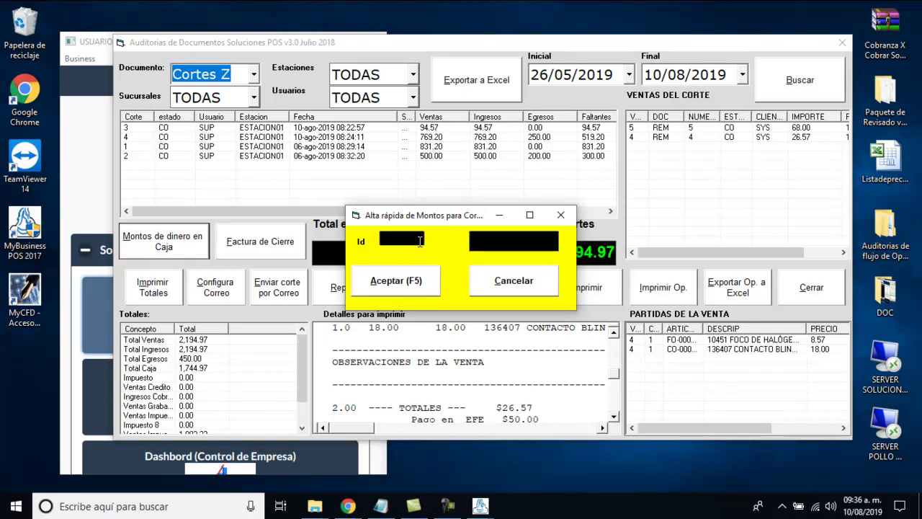
key(Return)
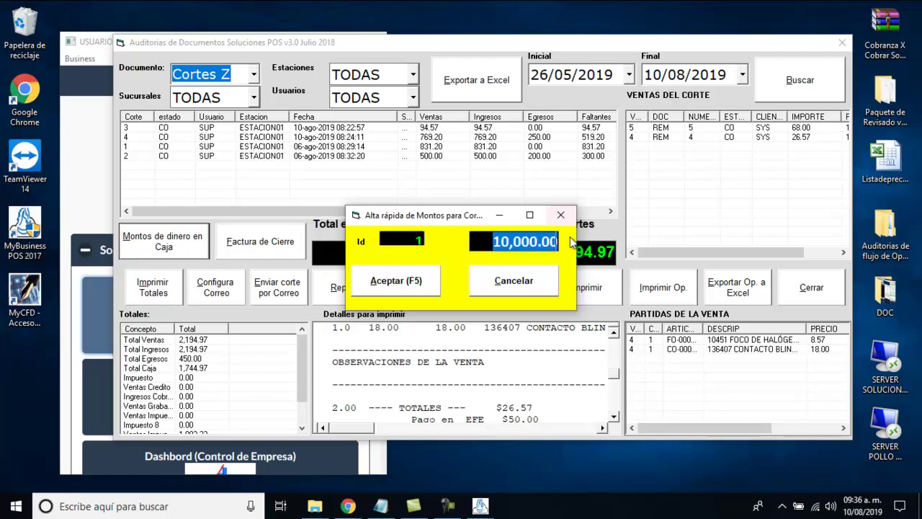
click(415, 242)
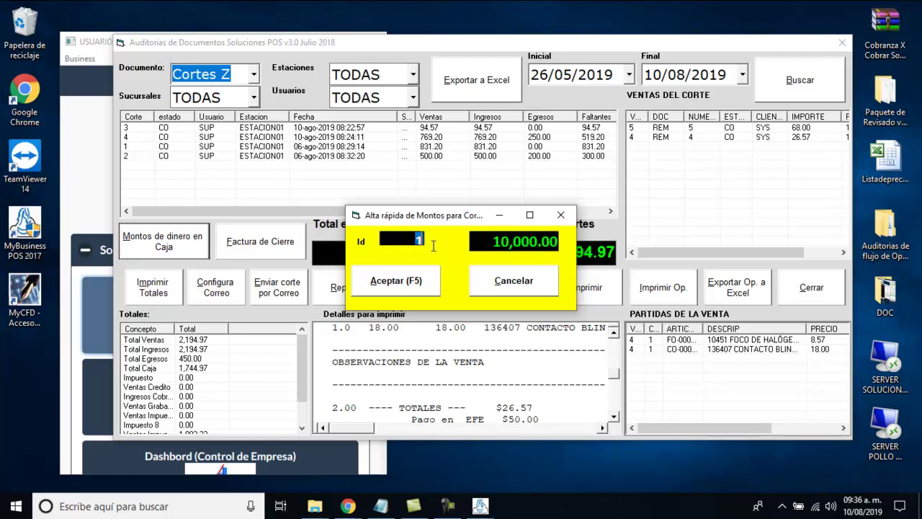
text(2)
key(Return)
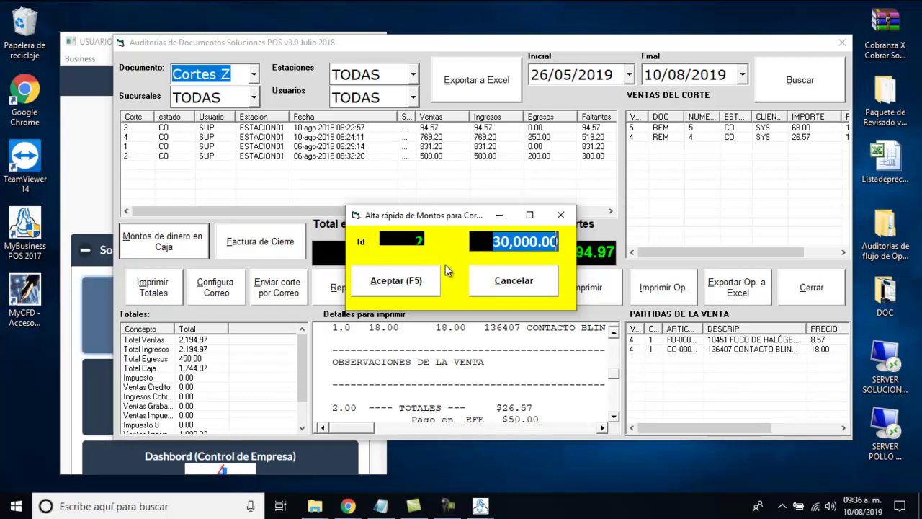
mouse_move(493, 242)
mouse_down()
mouse_move(560, 242)
mouse_move(485, 255)
mouse_up()
click(563, 217)
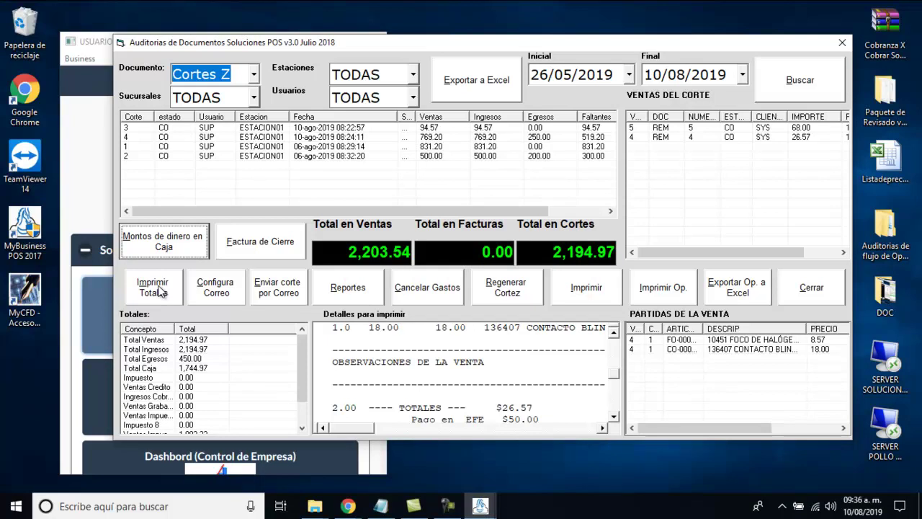
Check the Total Ingresos and Total Ventas rows, and review the email notification settings without changing them.
click(184, 349)
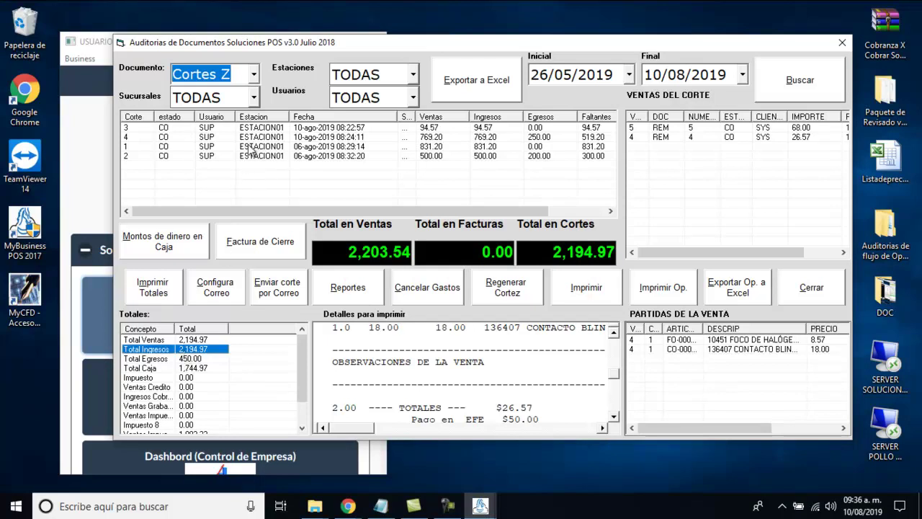
click(196, 340)
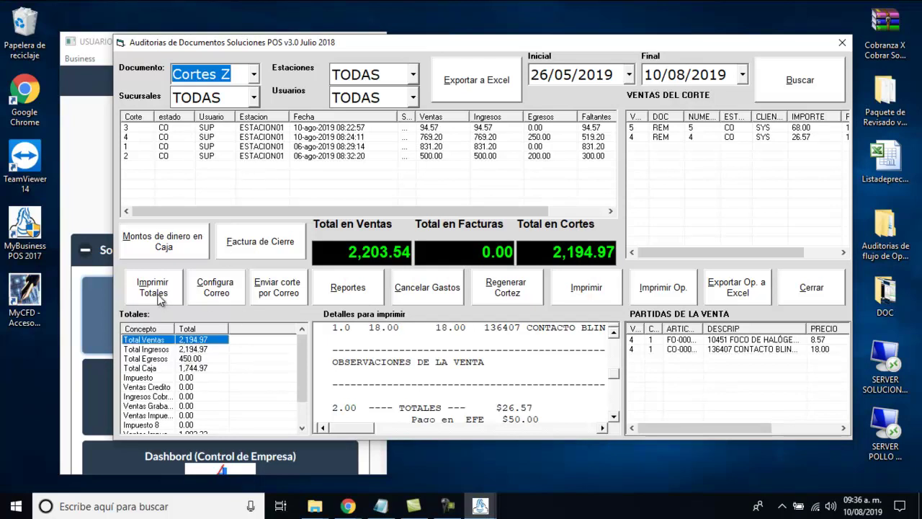
click(217, 287)
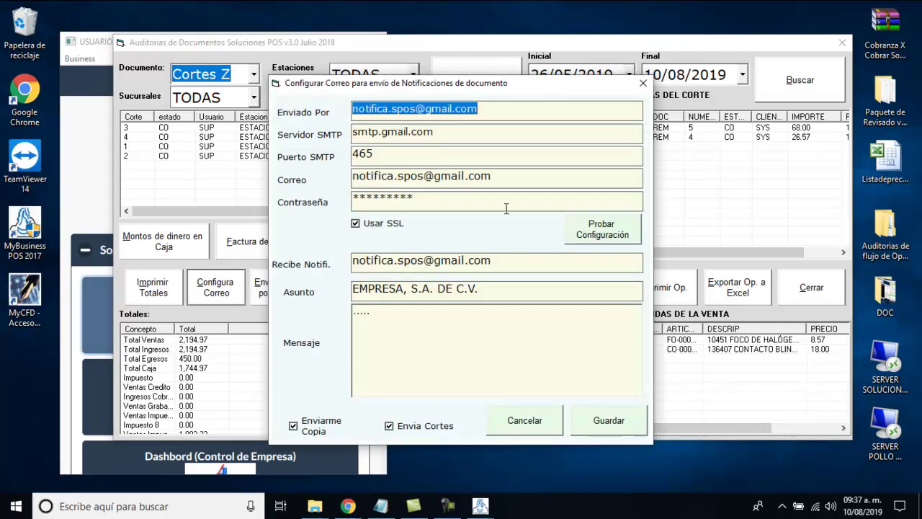
click(643, 84)
Select Corte 1 and send it by email, dismissing the resulting message.
click(261, 146)
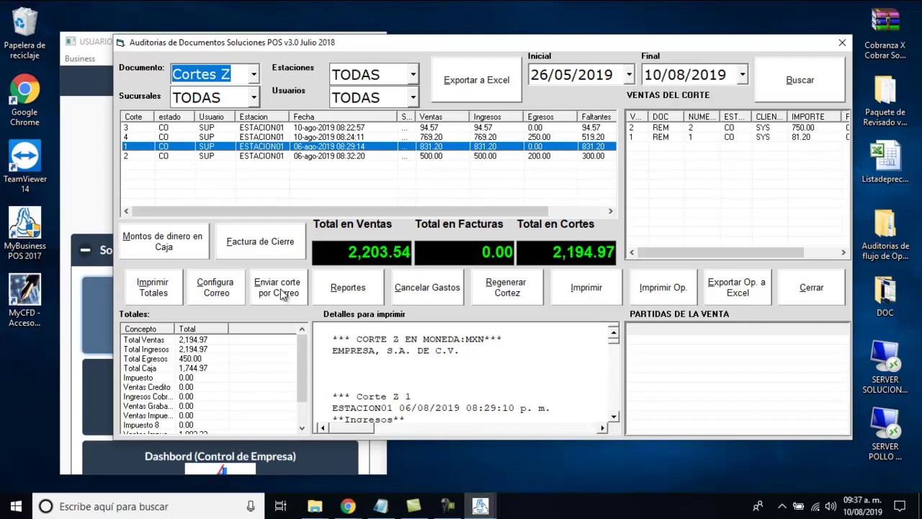
click(282, 289)
click(412, 325)
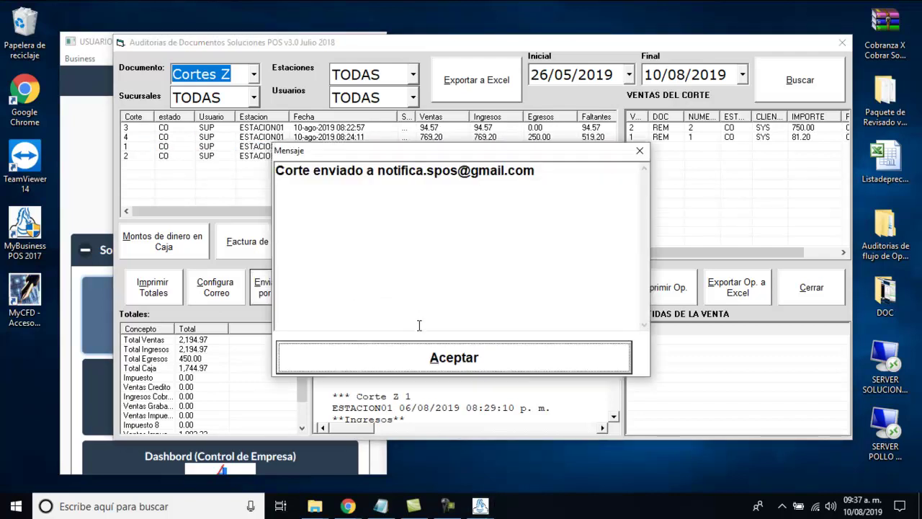
click(429, 353)
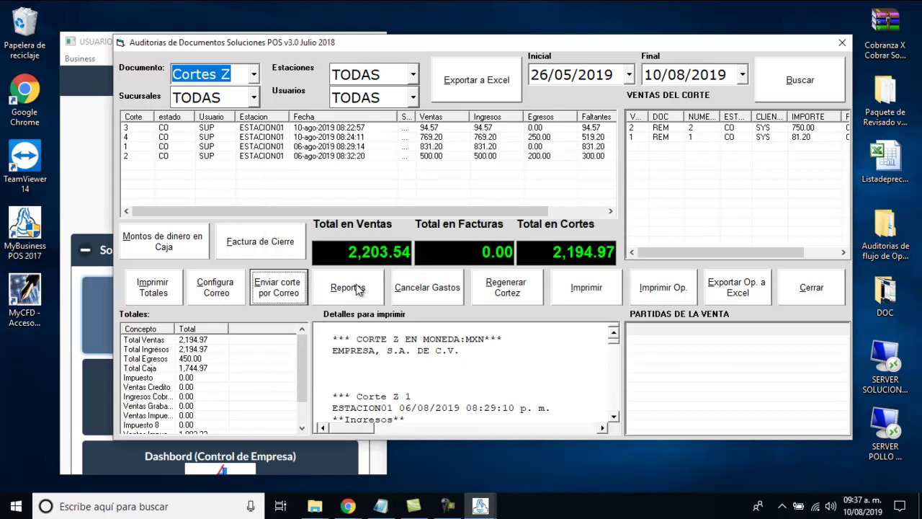
Examine the cash-flow expense cancellation form and its expense search, and close them without cancelling any expense.
click(451, 281)
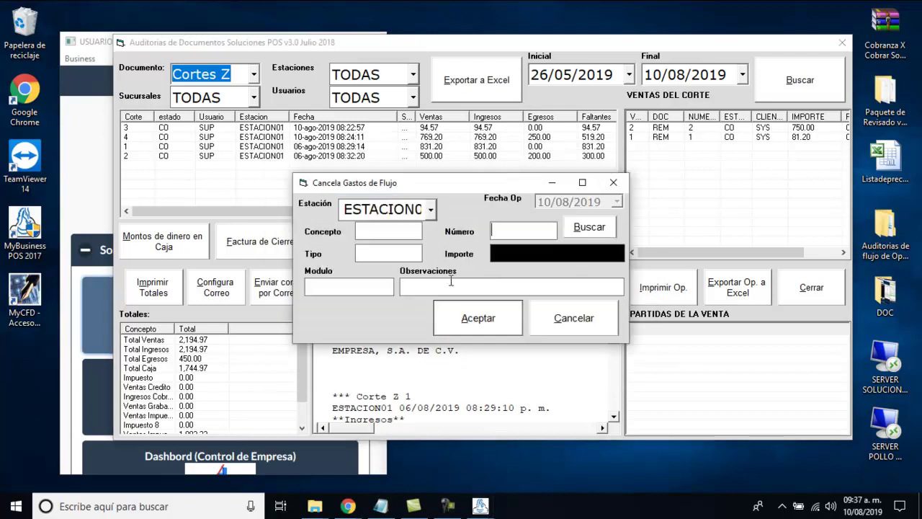
click(585, 229)
click(764, 248)
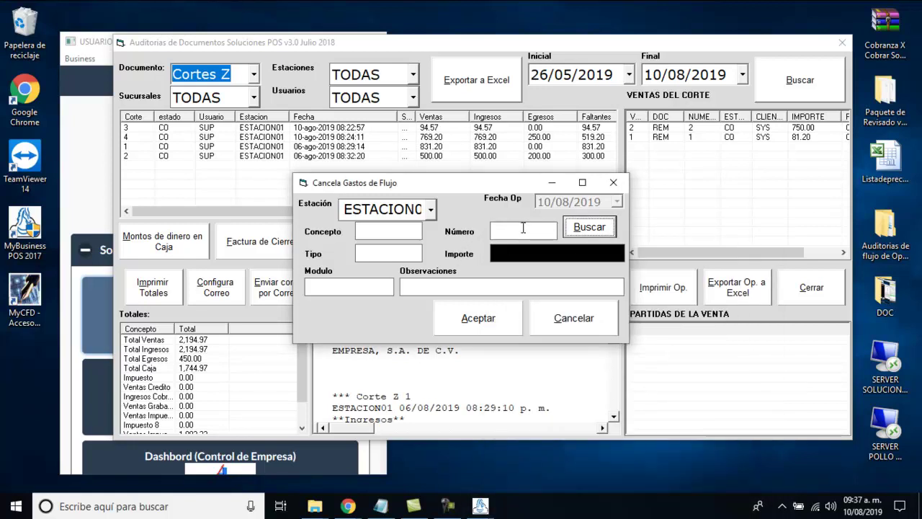
click(613, 182)
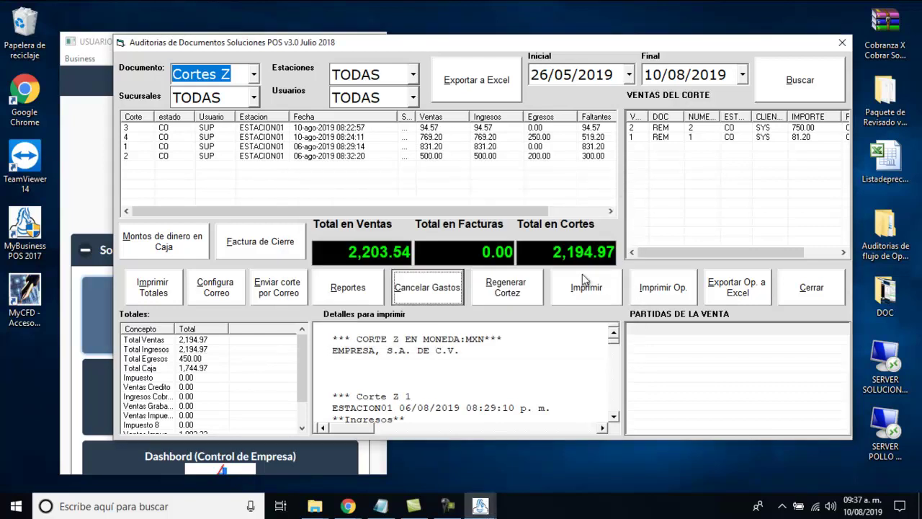
Examine the Corte Z regeneration form with corte number 4 for ESTACION01, and close it without regenerating.
click(508, 304)
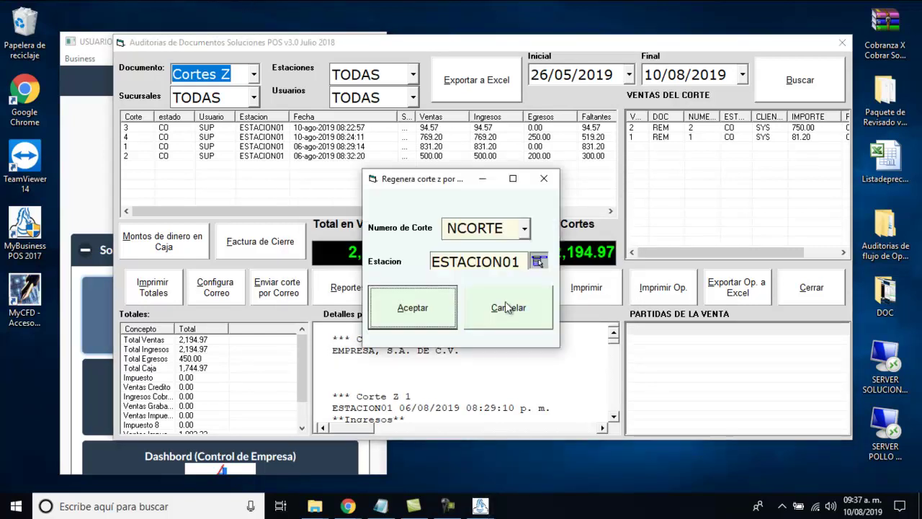
click(524, 228)
click(454, 343)
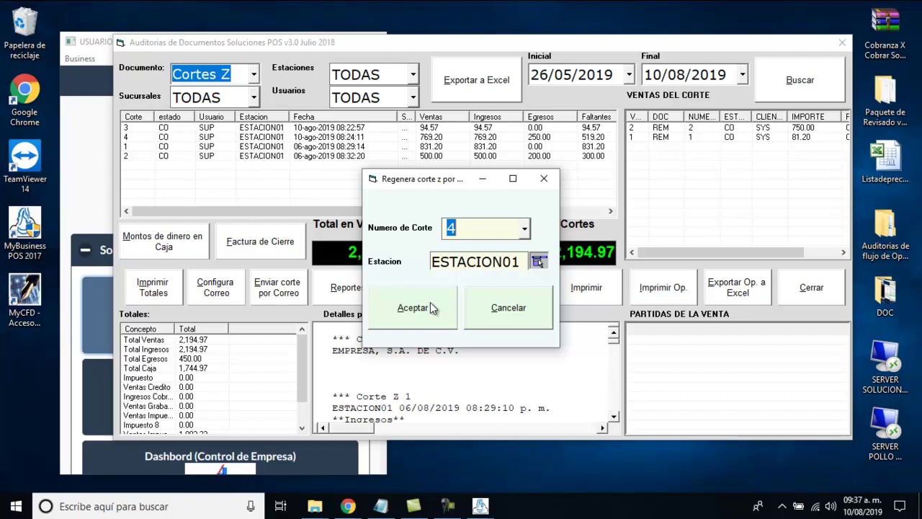
click(544, 179)
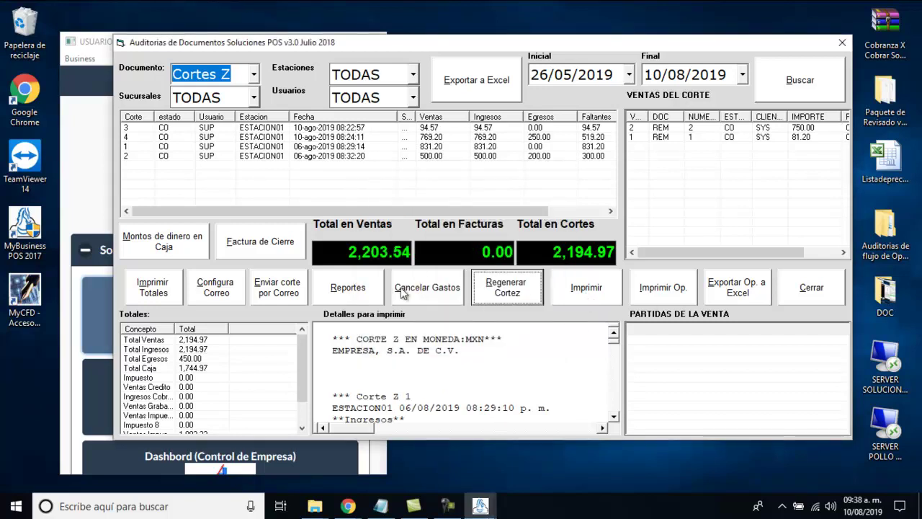
Change the document type to Retiros and search for the matching withdrawals.
click(254, 73)
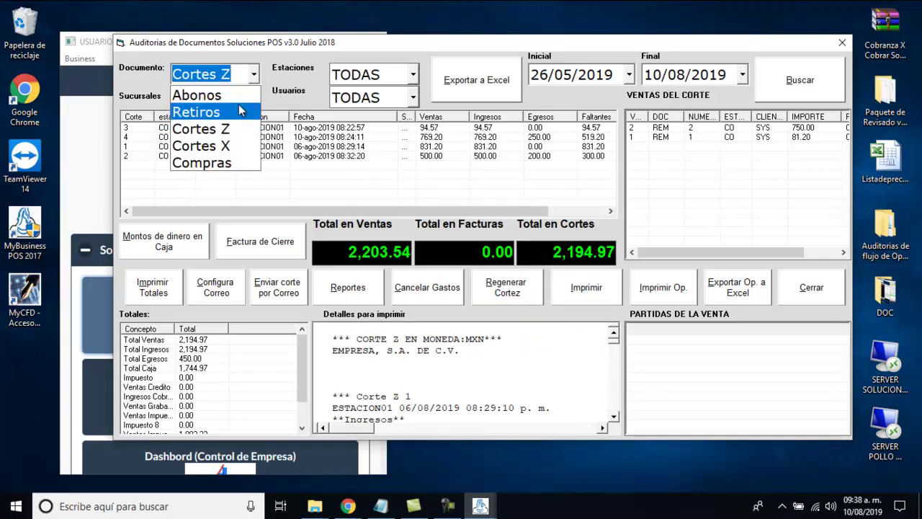
click(216, 113)
click(790, 85)
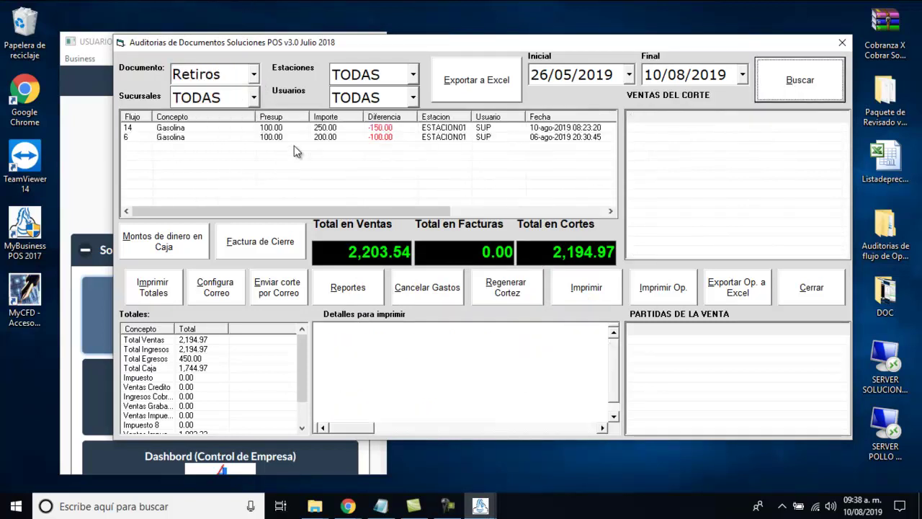
Select the Gasolina withdrawal with flow number 6 and read its printable details.
click(270, 138)
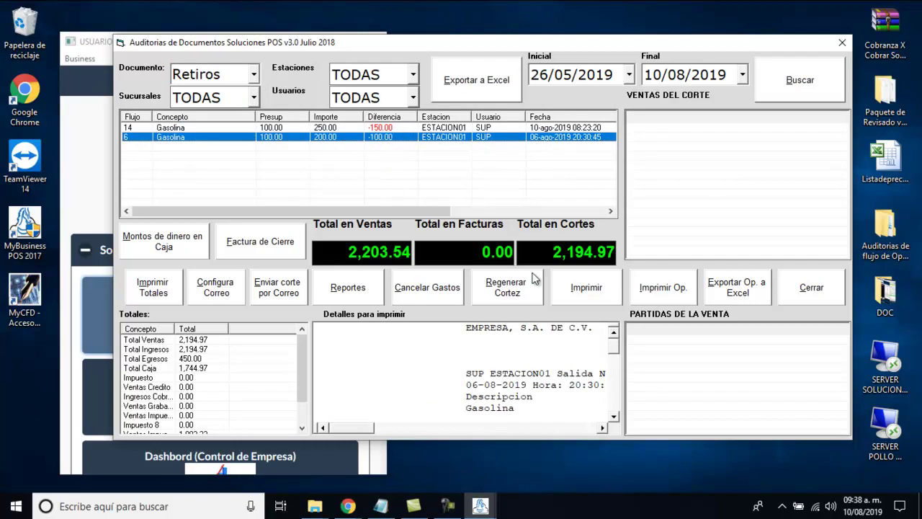
click(526, 371)
scroll(526, 372, down, 2)
drag(373, 434, 394, 434)
scroll(404, 375, up, 2)
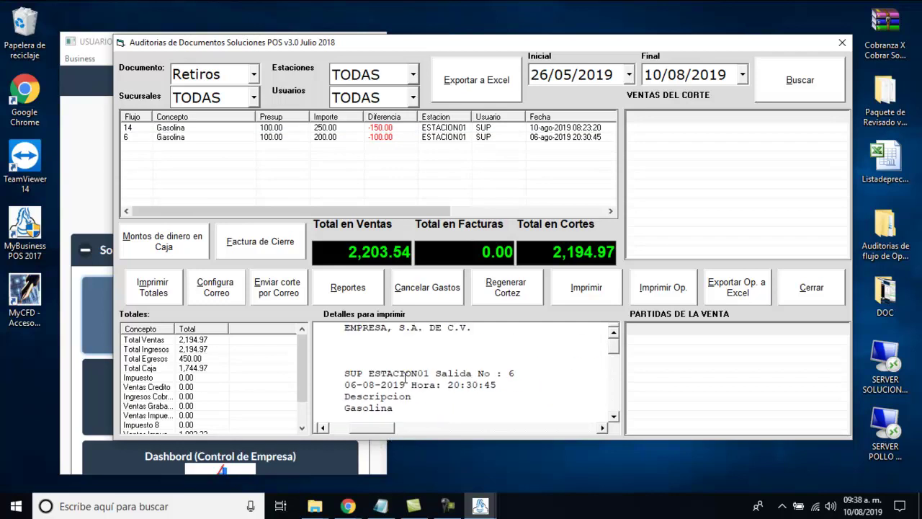
double_click(360, 408)
click(430, 372)
View the closing invoice form, close it, and reposition the audit window slightly on the desktop.
click(260, 244)
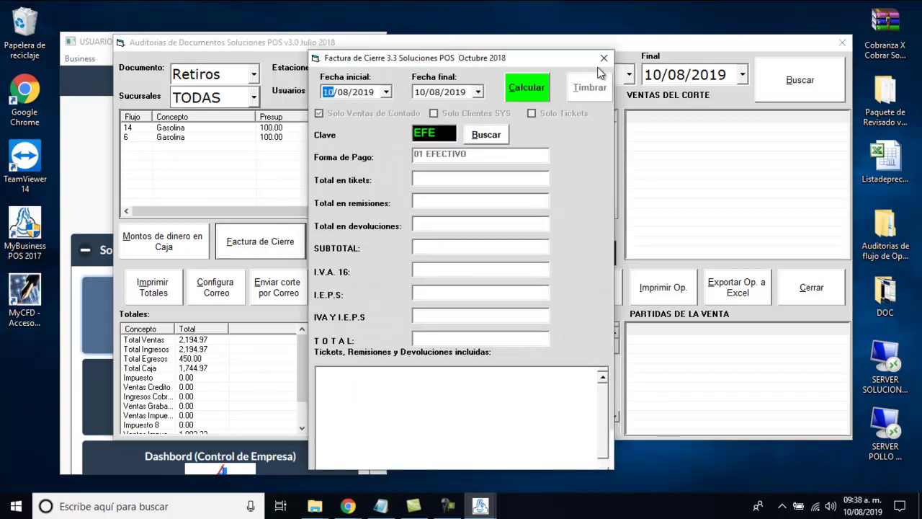
click(604, 57)
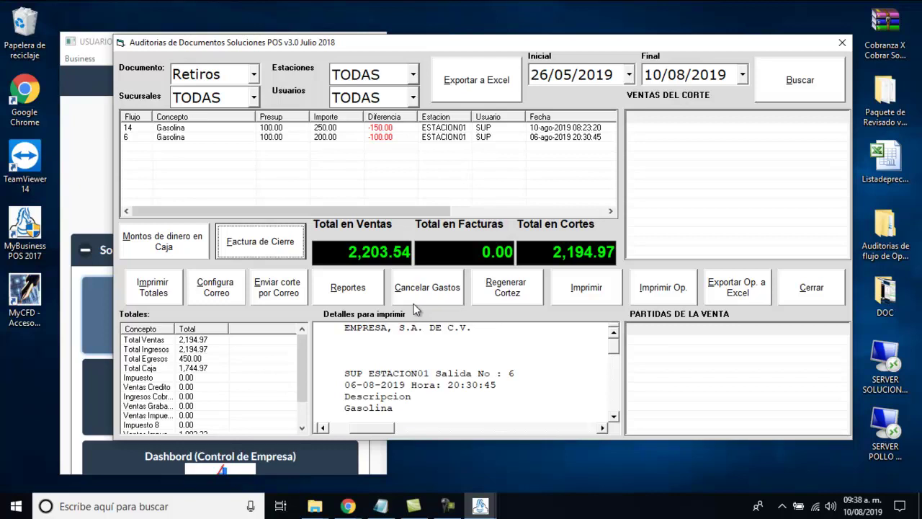
drag(482, 46, 453, 57)
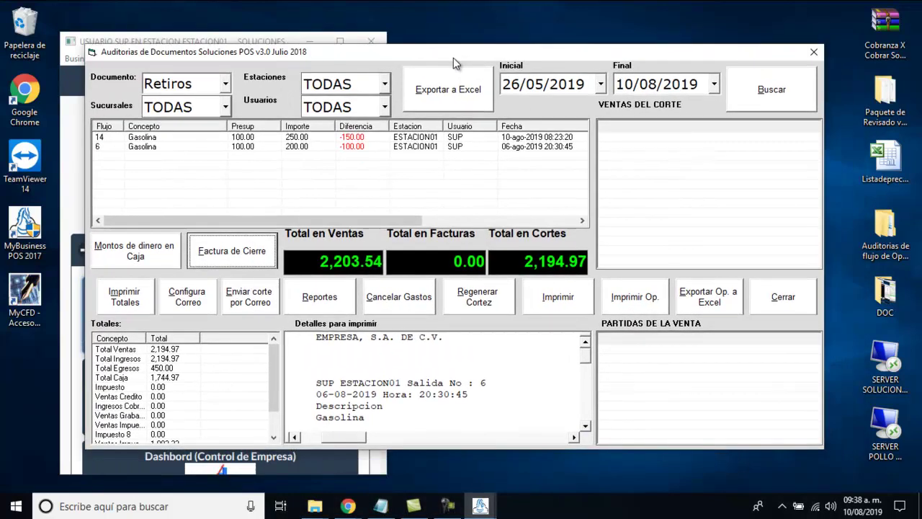